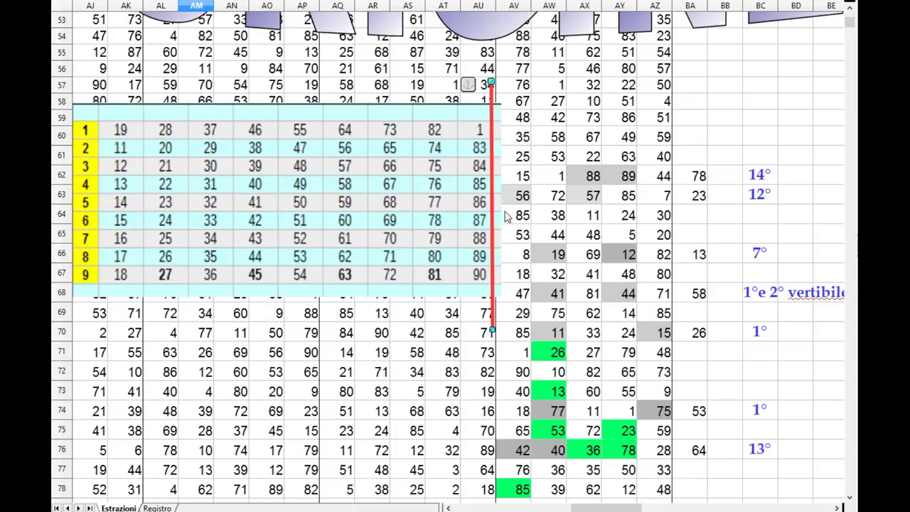
# - Move the number table picture down to rows 61–70 and set the red line between its 46 and 55 columns
pyautogui.moveTo(491, 215); pyautogui.dragTo(360, 216)
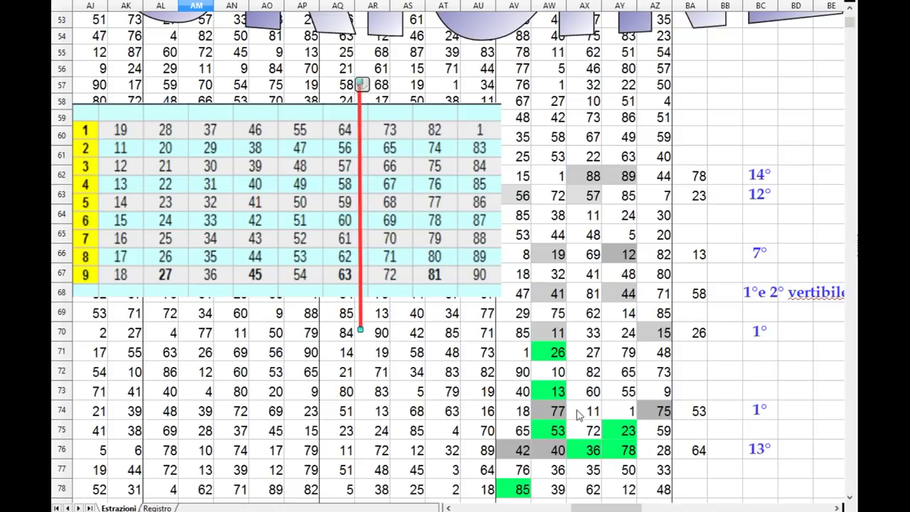
pyautogui.moveTo(375, 242); pyautogui.dragTo(368, 289)
pyautogui.moveTo(361, 143); pyautogui.dragTo(820, 245)
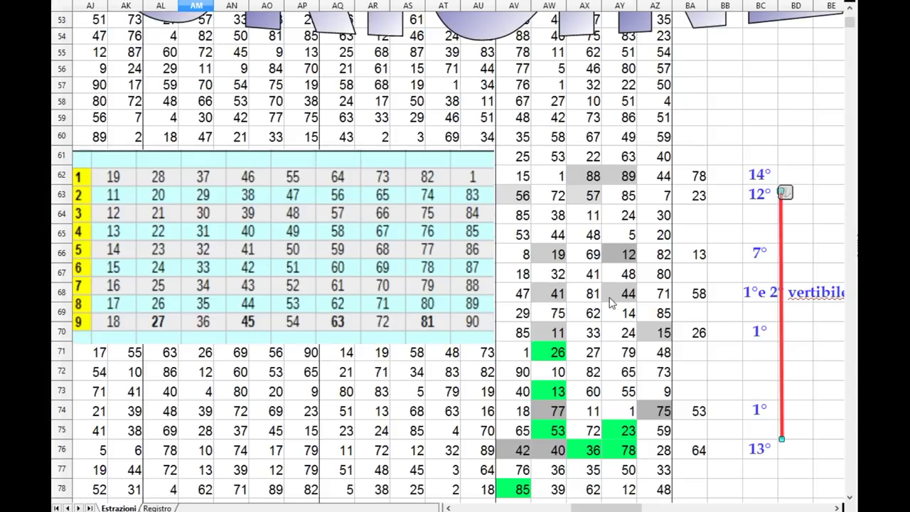
pyautogui.moveTo(780, 285); pyautogui.dragTo(264, 221)
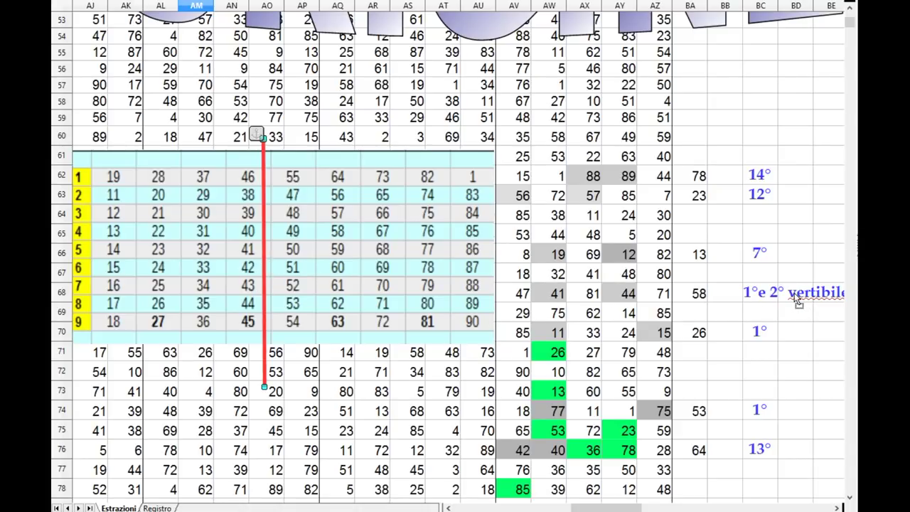
# - Park the red line in column BD starting at row 66 and shift the number table picture down to rows 66–76
pyautogui.moveTo(798, 300); pyautogui.dragTo(796, 300)
pyautogui.scroll(-2, 733, 209)
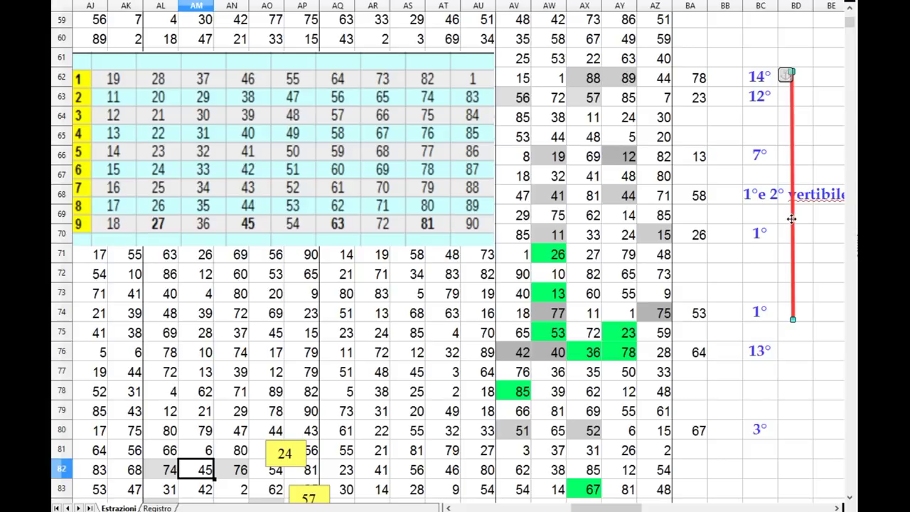
pyautogui.moveTo(791, 219); pyautogui.dragTo(792, 303)
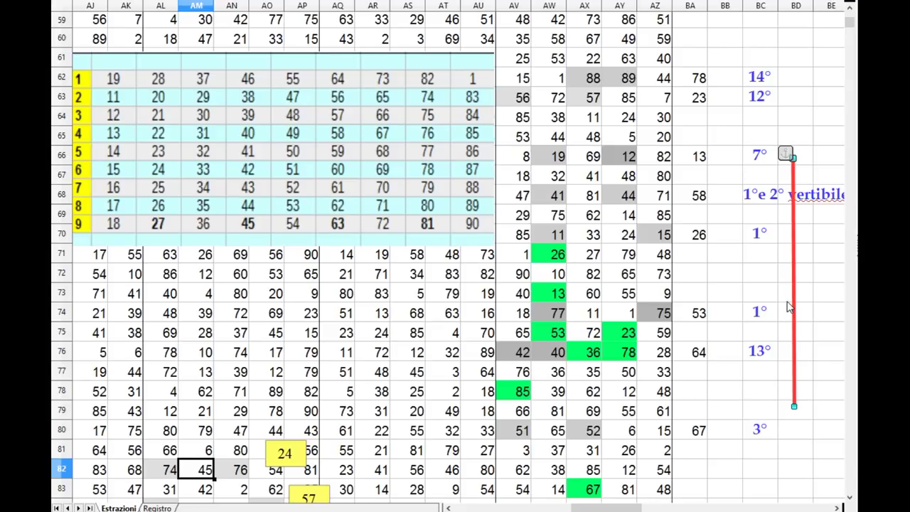
pyautogui.scroll(-1, 789, 307)
pyautogui.hotkey('ctrl', 'z')
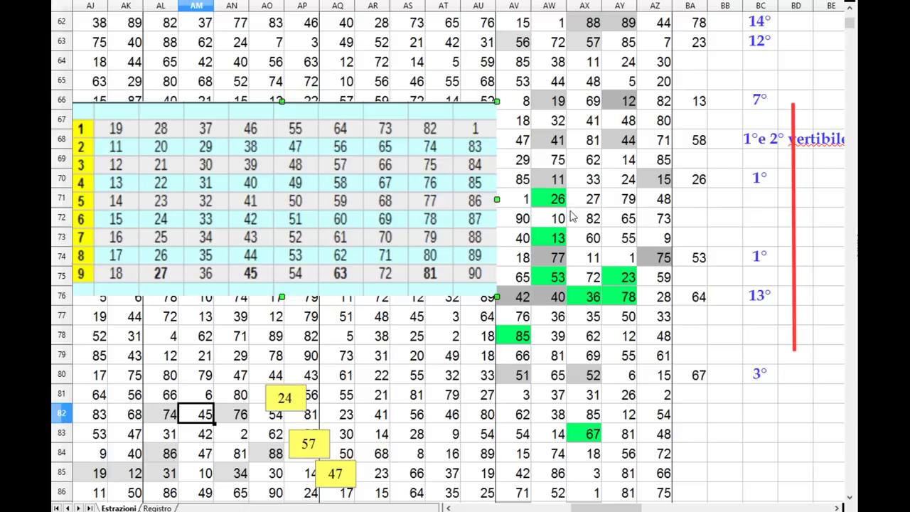
pyautogui.scroll(-1, 579, 267)
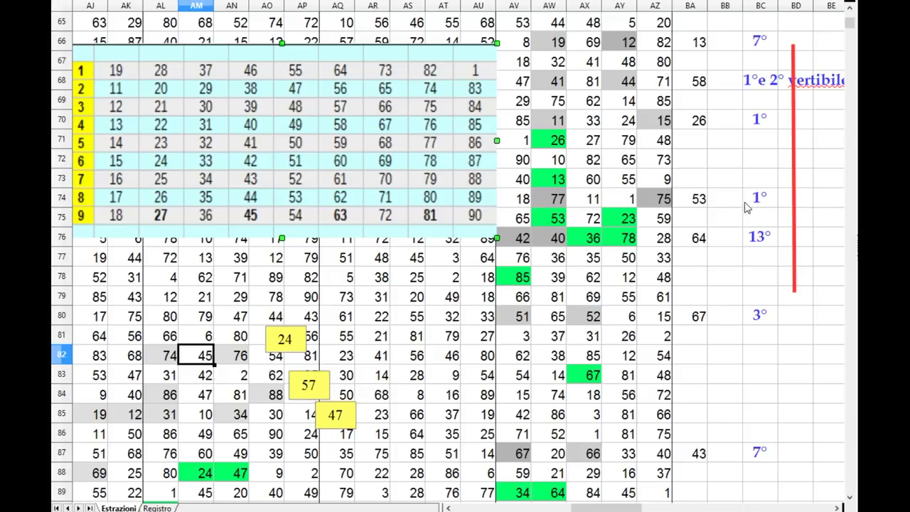
# - Mark the division between the table's 46 and 55 columns with the red line and return the line to column BB
pyautogui.moveTo(796, 175); pyautogui.dragTo(739, 322)
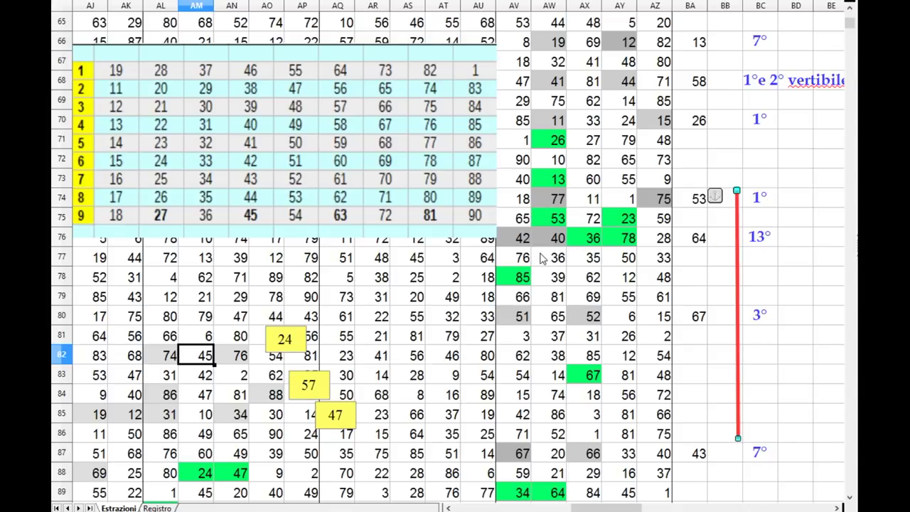
pyautogui.moveTo(736, 265); pyautogui.dragTo(262, 92)
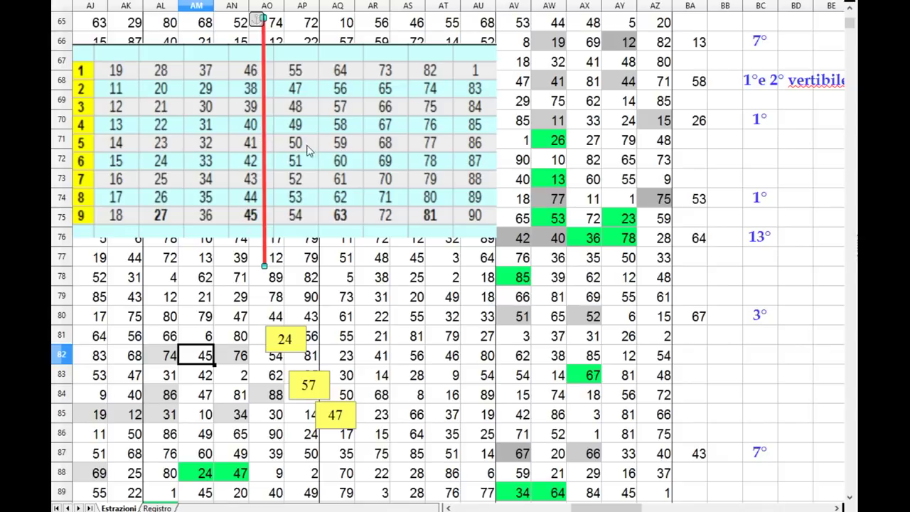
pyautogui.moveTo(263, 123); pyautogui.dragTo(729, 254)
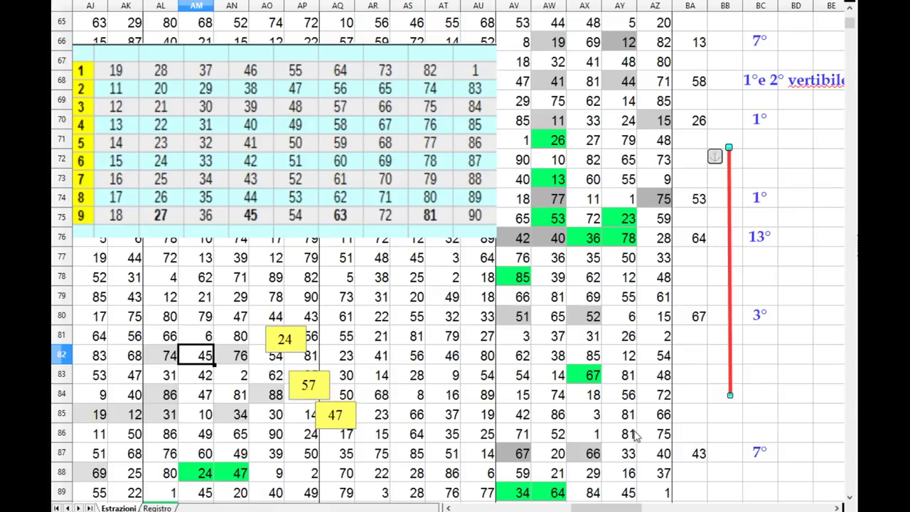
# - Move the number table picture down to rows 71–81, slightly further left over the draws
pyautogui.scroll(-2, 619, 319)
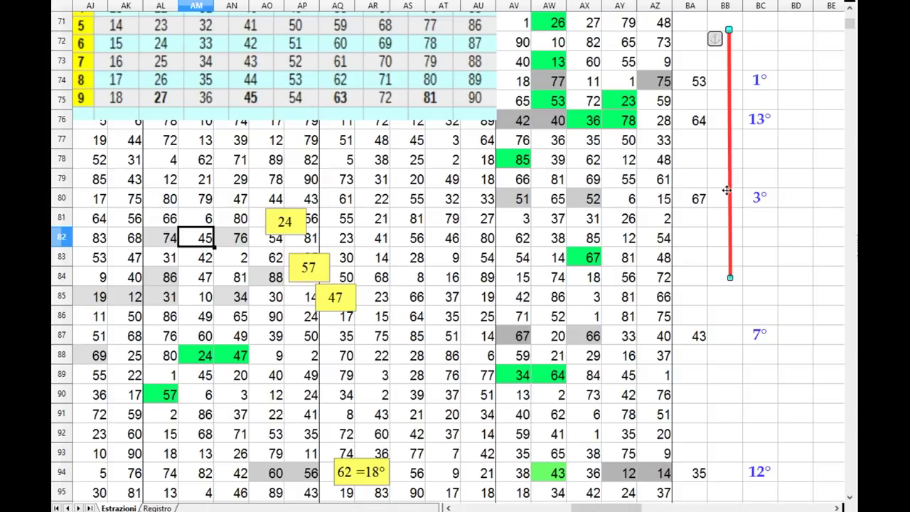
pyautogui.moveTo(390, 89); pyautogui.dragTo(373, 183)
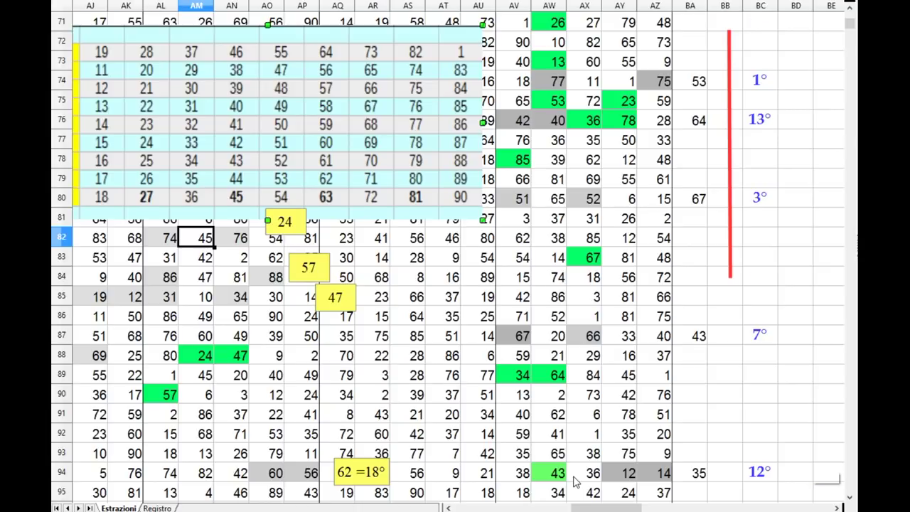
# - Examine the highlighted numbers in columns AV–AZ and their annotations in BA–BC from row 77 down to row 154
pyautogui.scroll(-2, 576, 481)
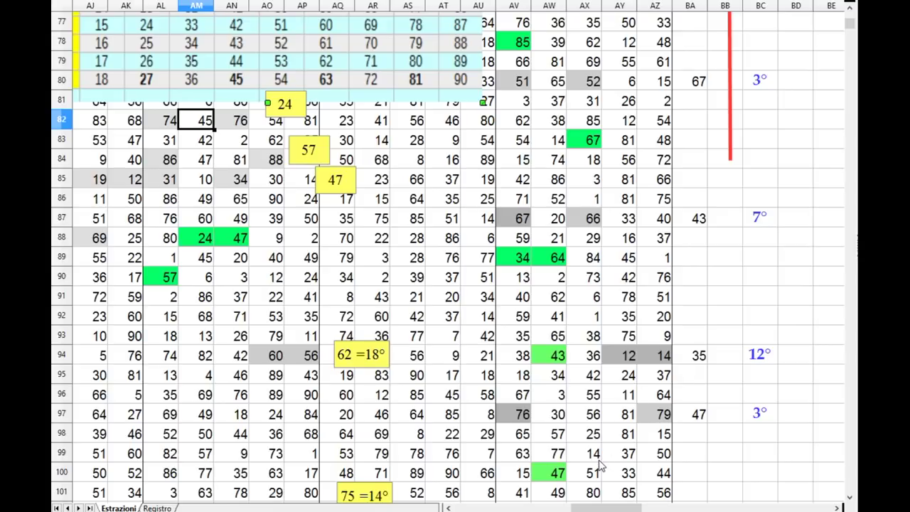
pyautogui.scroll(-1, 807, 238)
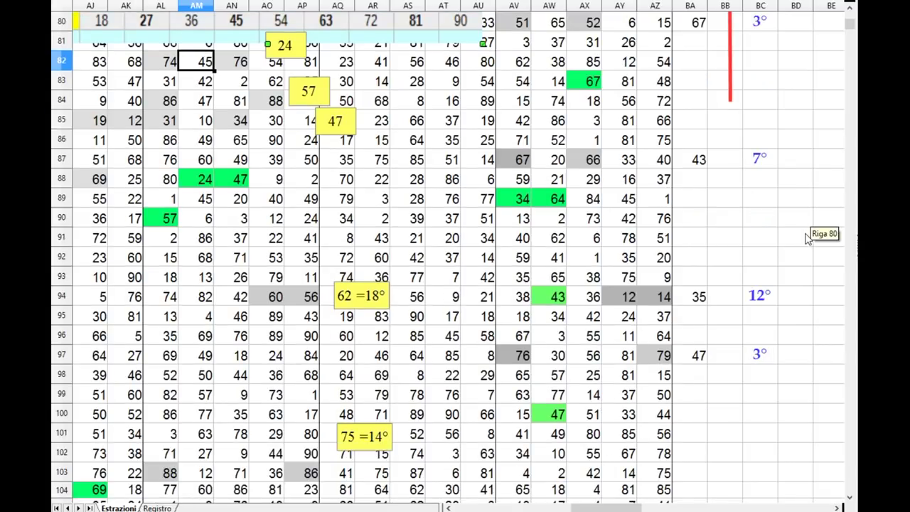
pyautogui.scroll(-2, 807, 238)
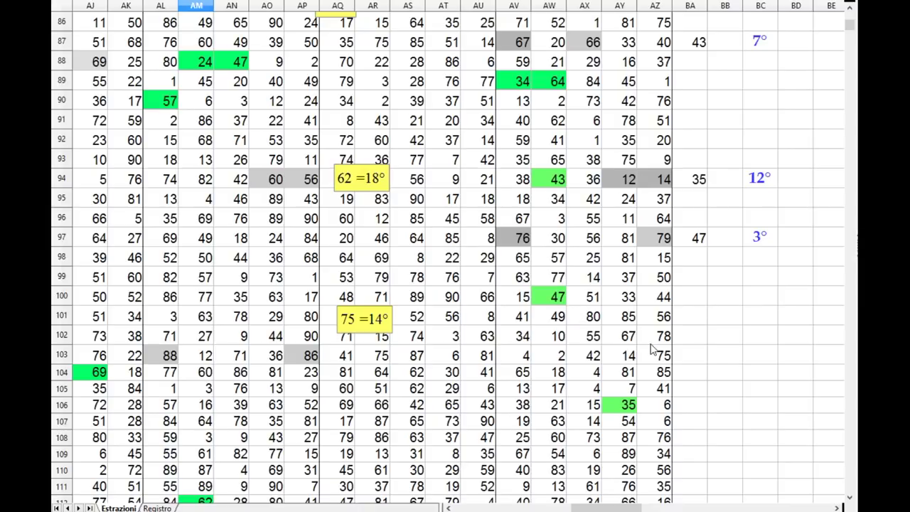
pyautogui.scroll(-4, 651, 348)
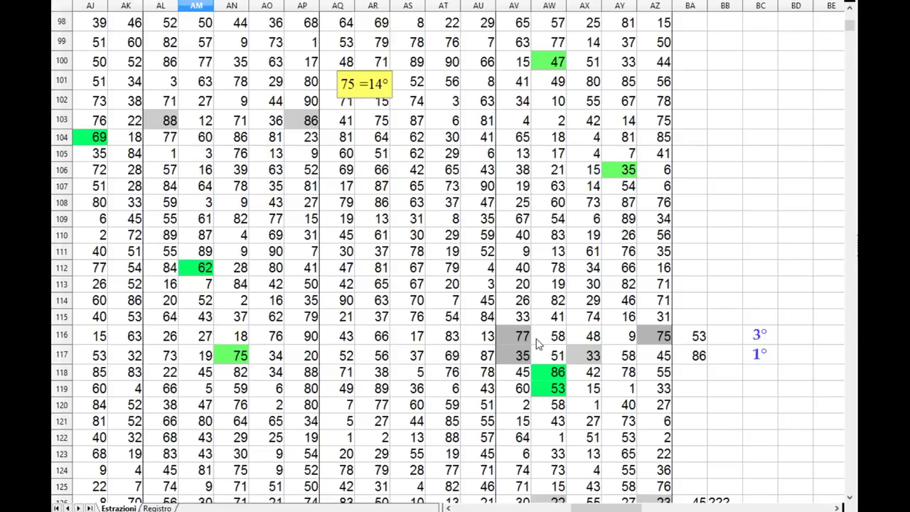
pyautogui.scroll(-1, 673, 349)
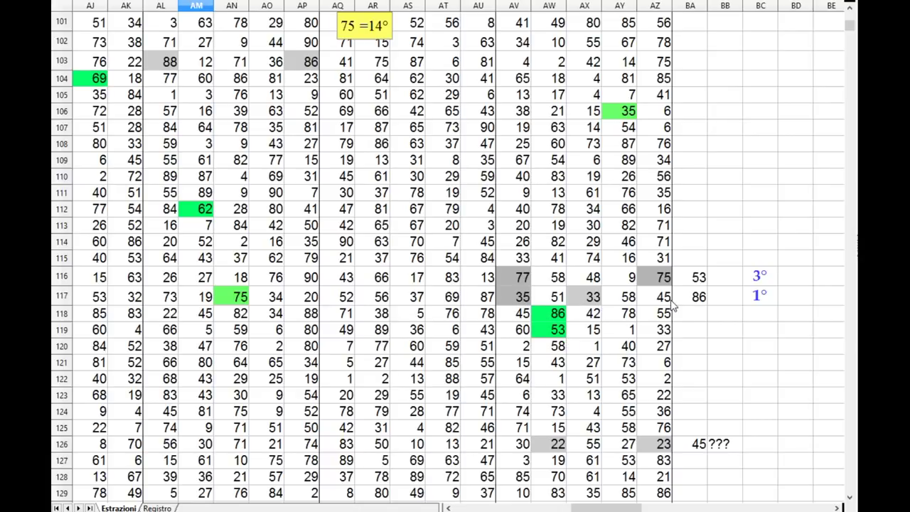
pyautogui.scroll(-1, 577, 337)
pyautogui.scroll(-2, 577, 337)
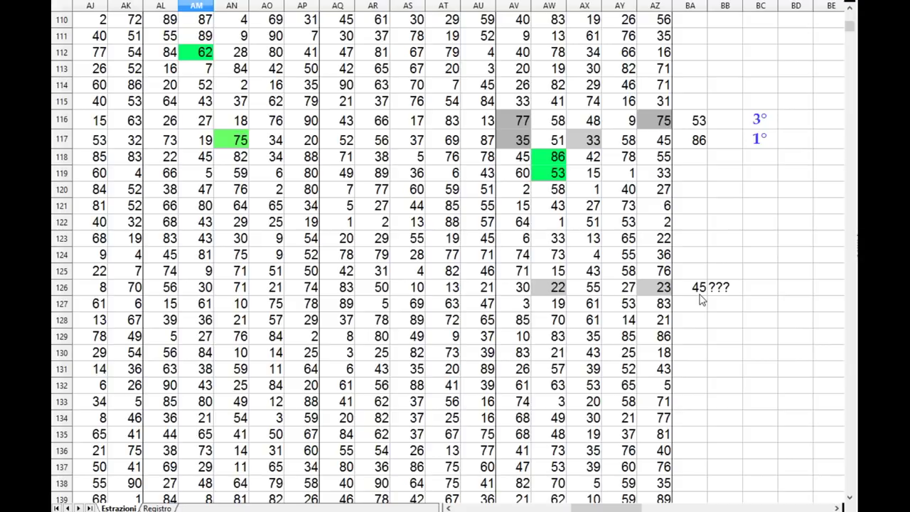
pyautogui.scroll(-2, 700, 300)
pyautogui.scroll(-3, 700, 300)
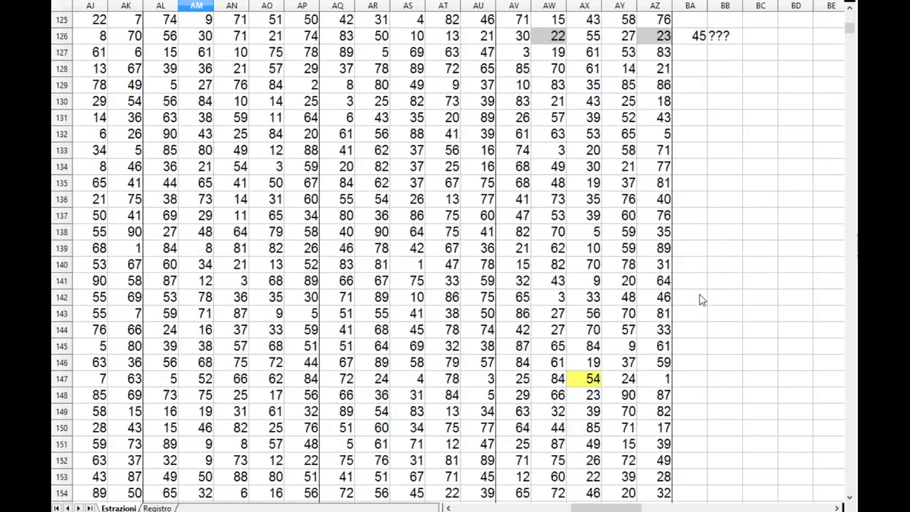
# - Review the highlighted numbers and annotations around rows 116, 117 and 126 again and back up to row 80
pyautogui.scroll(6, 700, 299)
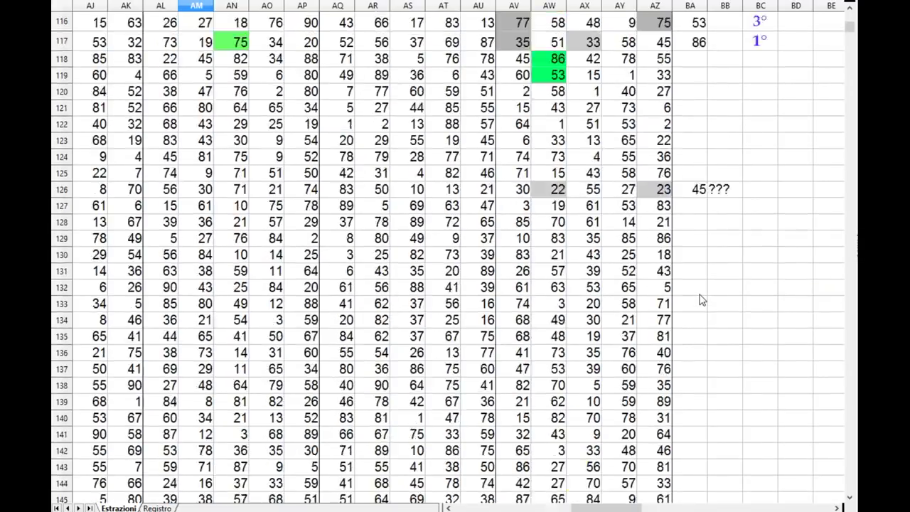
pyautogui.scroll(2, 704, 304)
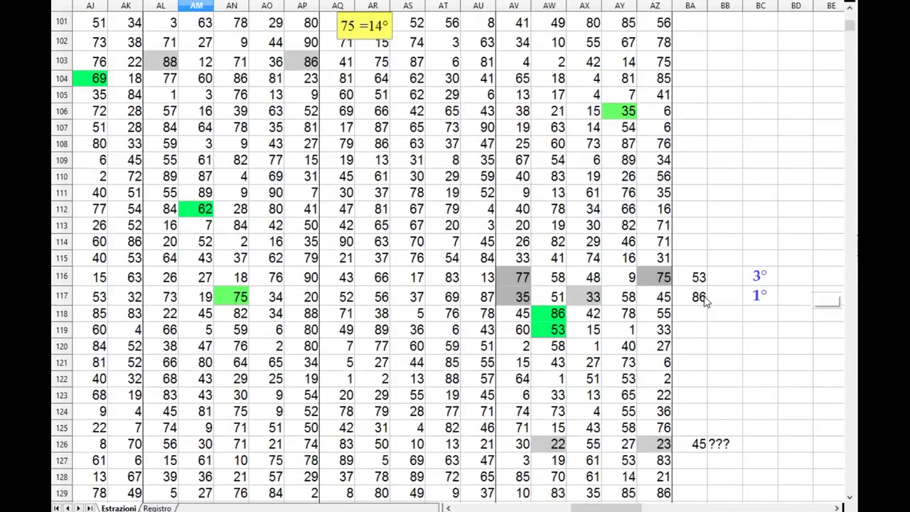
pyautogui.scroll(1, 704, 302)
pyautogui.scroll(1, 706, 302)
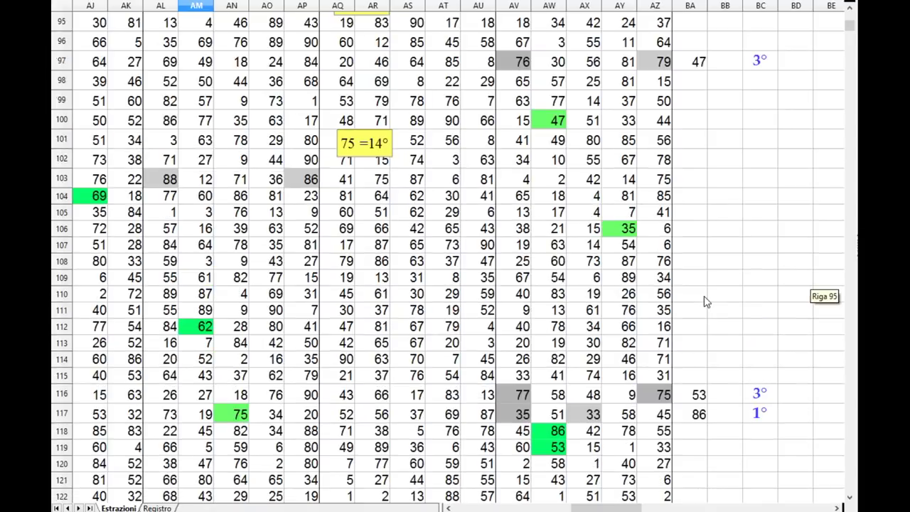
pyautogui.scroll(-5, 706, 301)
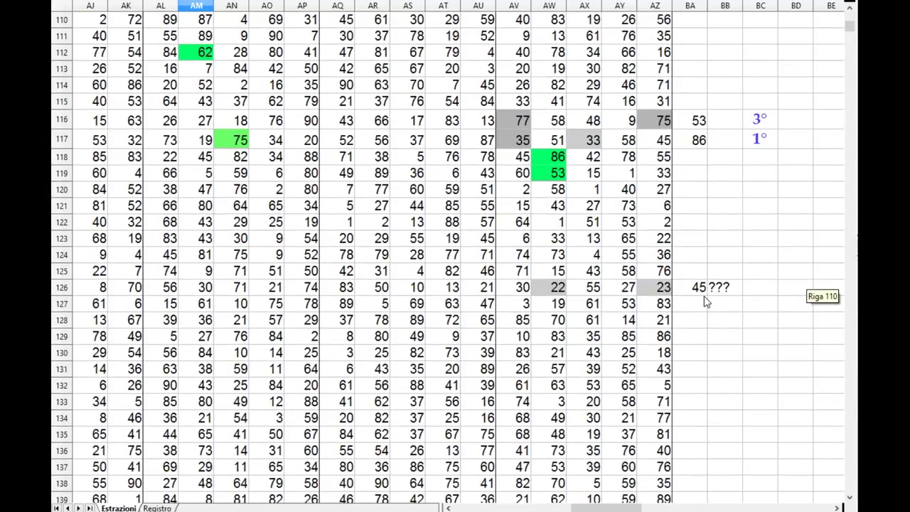
pyautogui.scroll(-2, 706, 301)
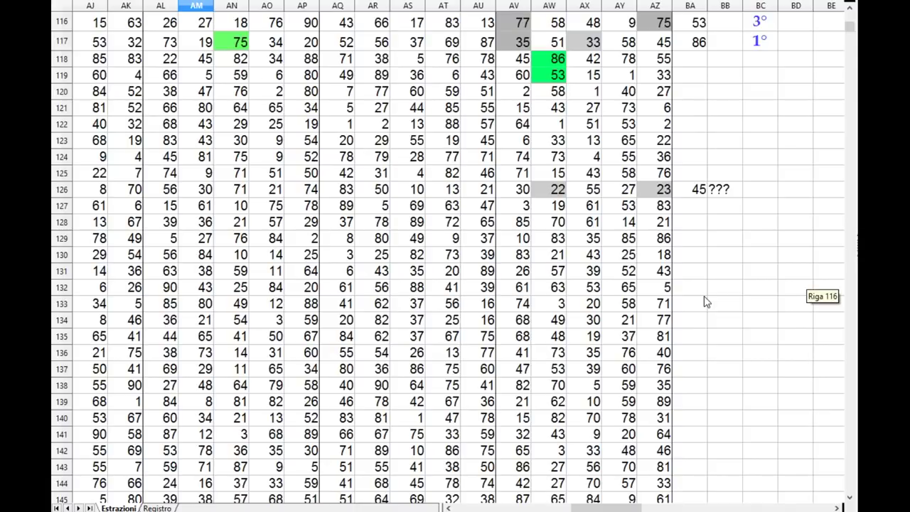
pyautogui.scroll(-2, 706, 301)
pyautogui.scroll(7, 706, 302)
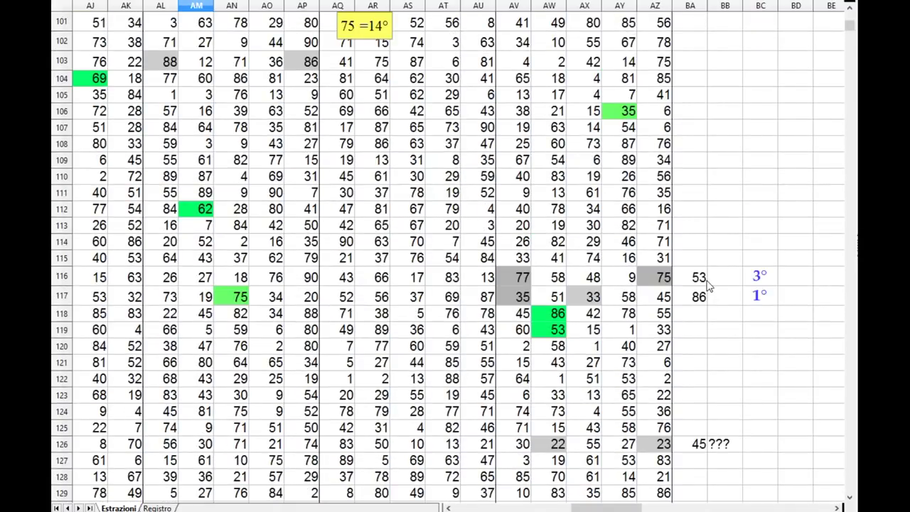
pyautogui.scroll(3, 668, 409)
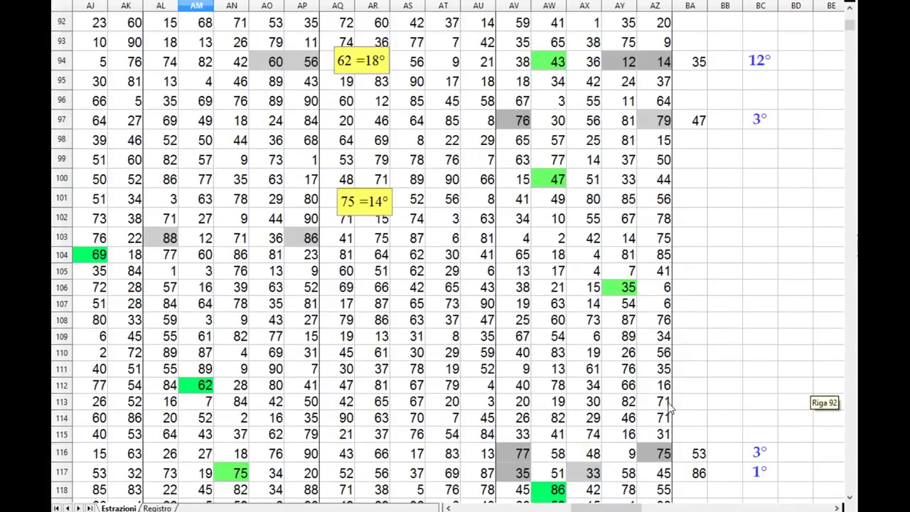
pyautogui.scroll(2, 668, 409)
pyautogui.scroll(2, 661, 441)
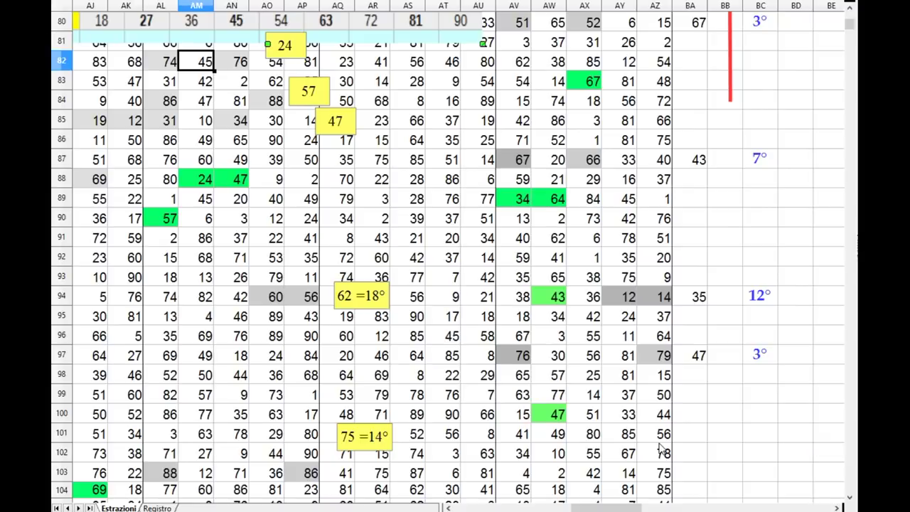
# - Move the number table picture left to cover columns AH–AS in rows 70–79
pyautogui.scroll(2, 659, 448)
pyautogui.moveTo(639, 507); pyautogui.dragTo(624, 506)
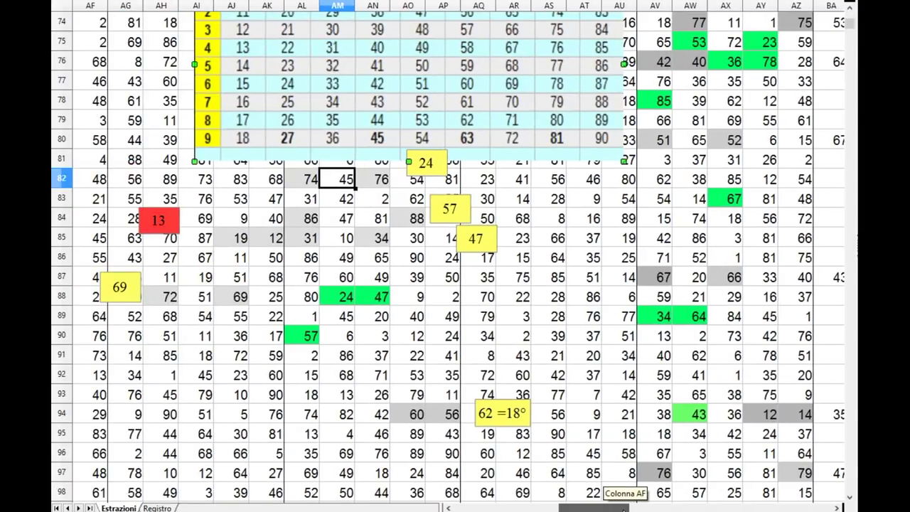
pyautogui.moveTo(400, 94); pyautogui.dragTo(368, 52)
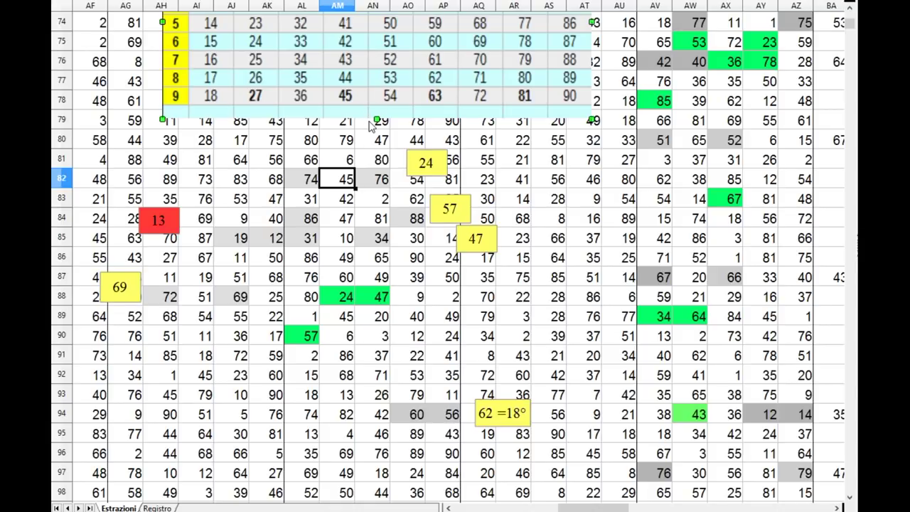
pyautogui.moveTo(369, 94); pyautogui.dragTo(350, 96)
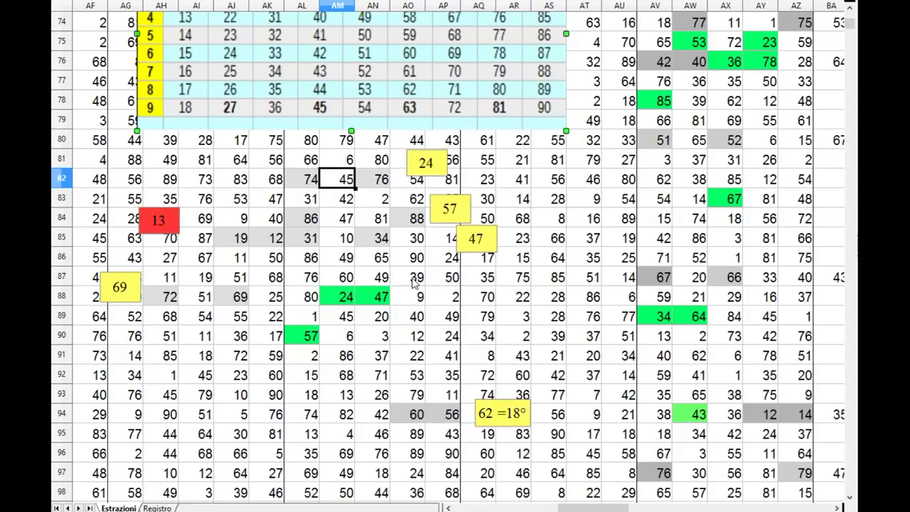
# - Examine the "62 =18°" and "75 =14°" notes with their highlighted cells down to row 117, and return to the rows around the number table
pyautogui.scroll(-4, 410, 284)
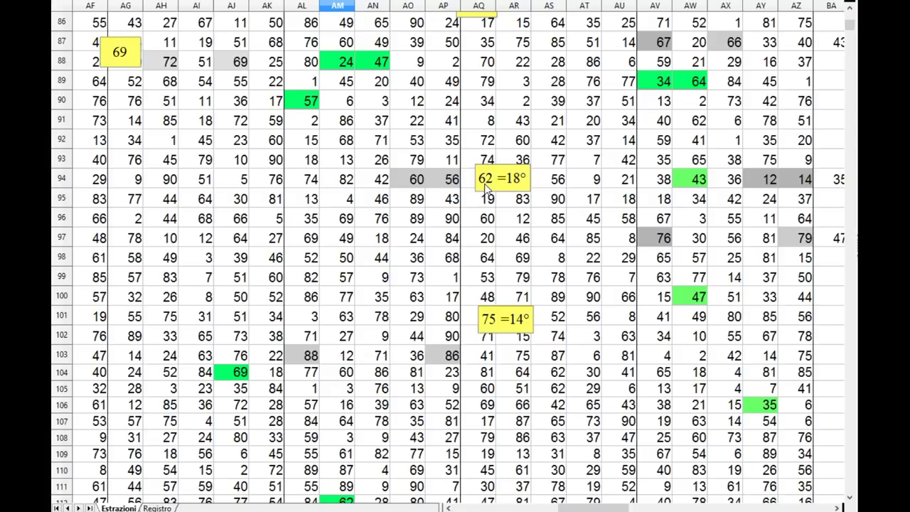
pyautogui.scroll(-1, 485, 184)
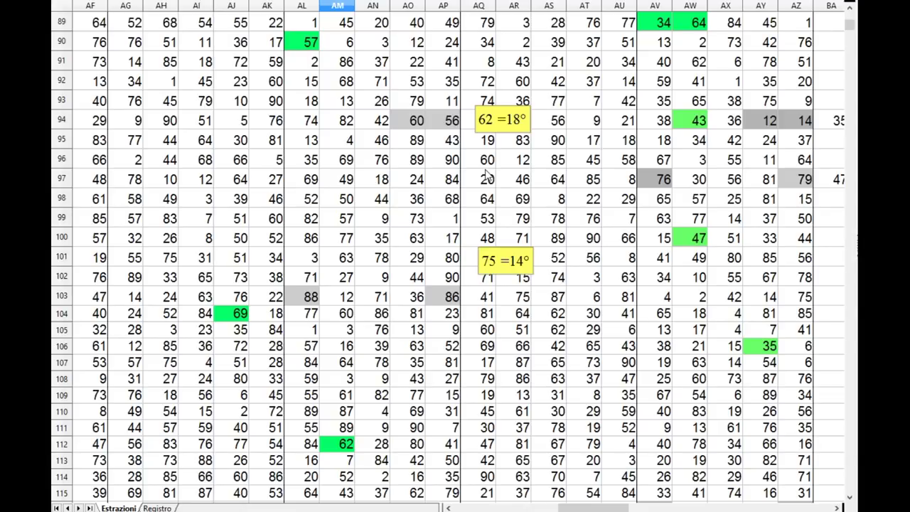
pyautogui.scroll(-1, 487, 175)
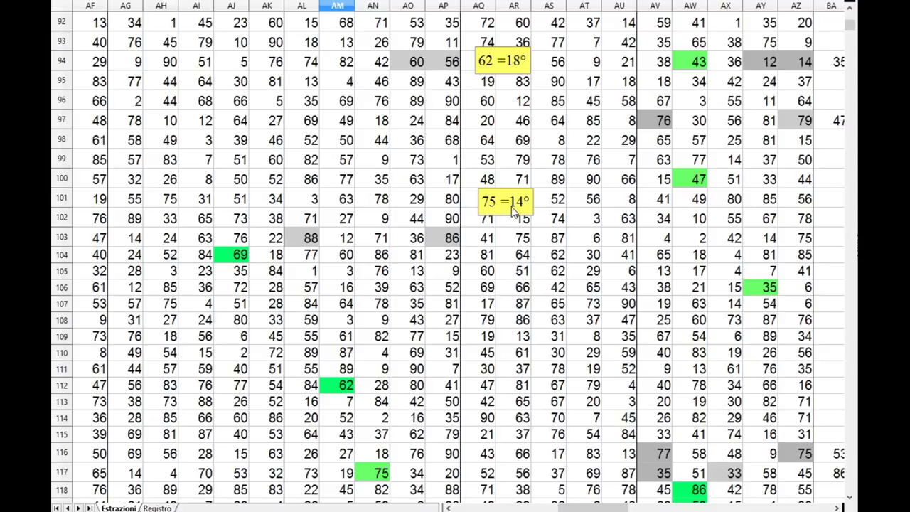
pyautogui.scroll(-3, 512, 214)
pyautogui.scroll(4, 512, 213)
pyautogui.scroll(8, 512, 211)
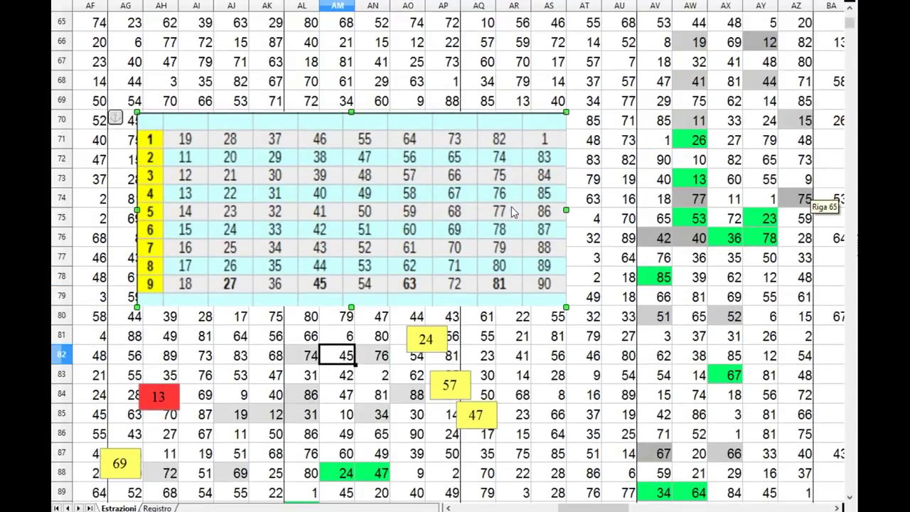
pyautogui.moveTo(601, 507); pyautogui.dragTo(606, 508)
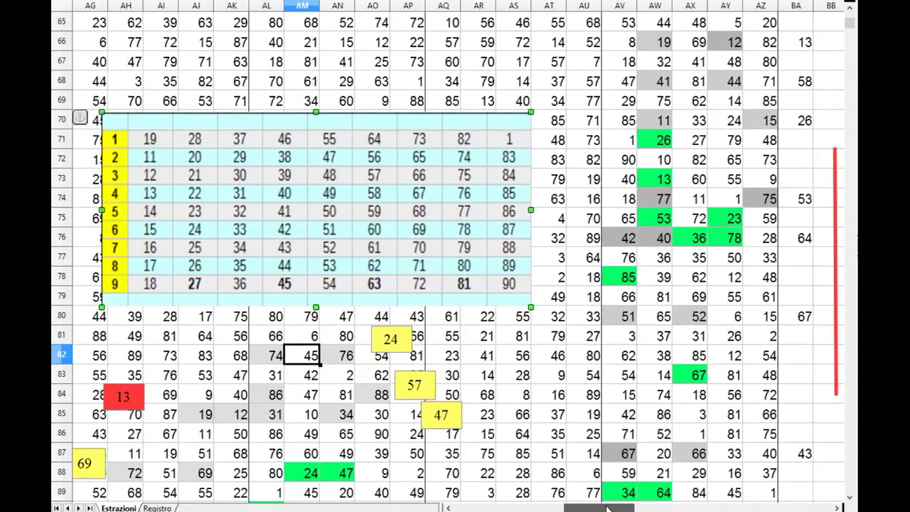
pyautogui.scroll(3, 606, 430)
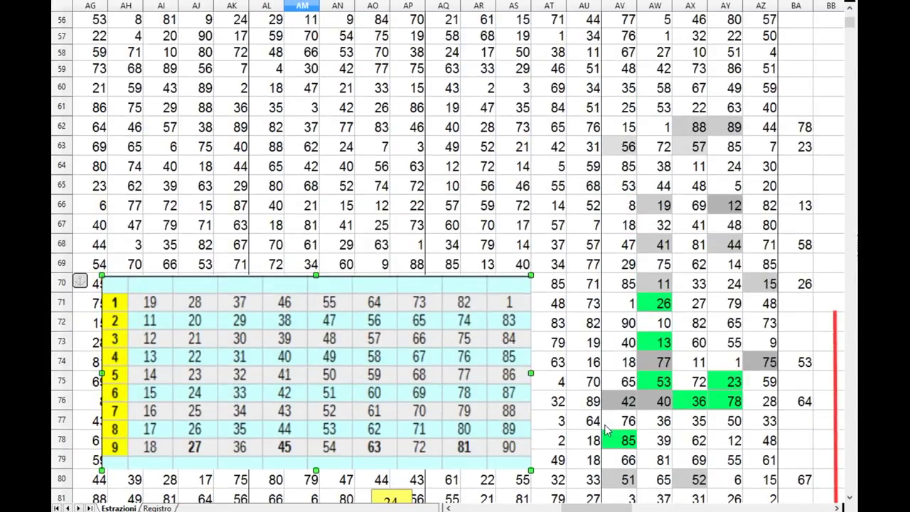
pyautogui.scroll(-1, 605, 430)
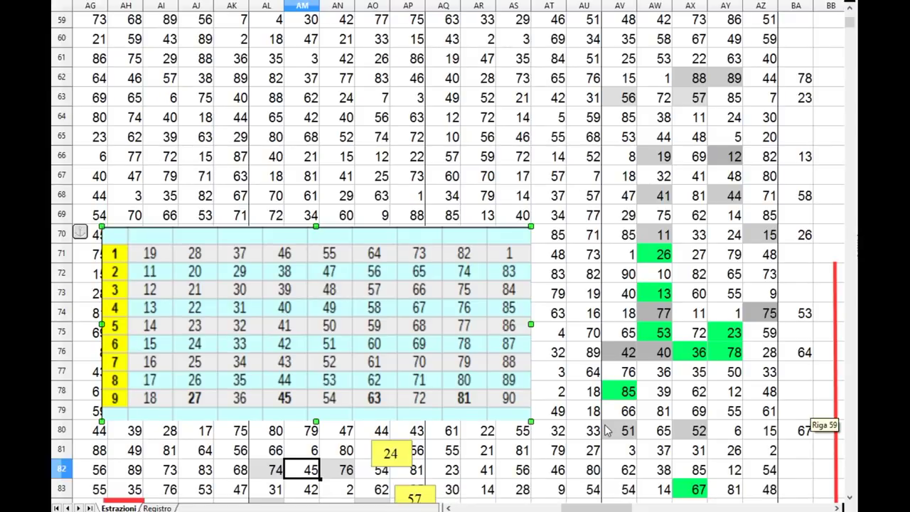